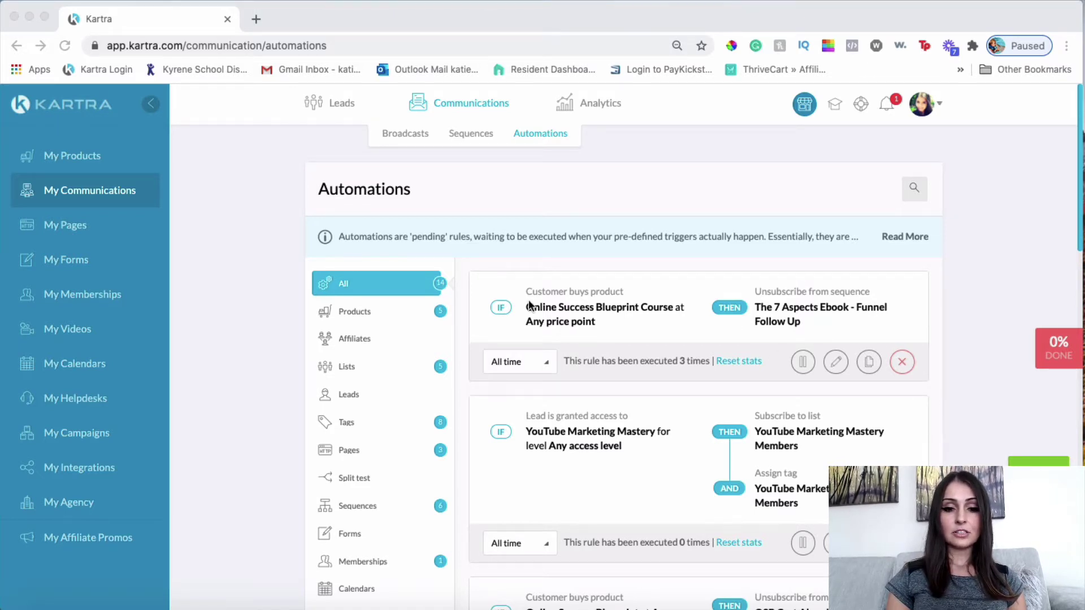
- Review the first automation rules, comparing triggers and actions for product purchases, membership access and the OSB Cart Abandonment sequence
{"action": "scroll", "coordinate": [613, 332], "scroll_direction": "down", "scroll_amount": 1}
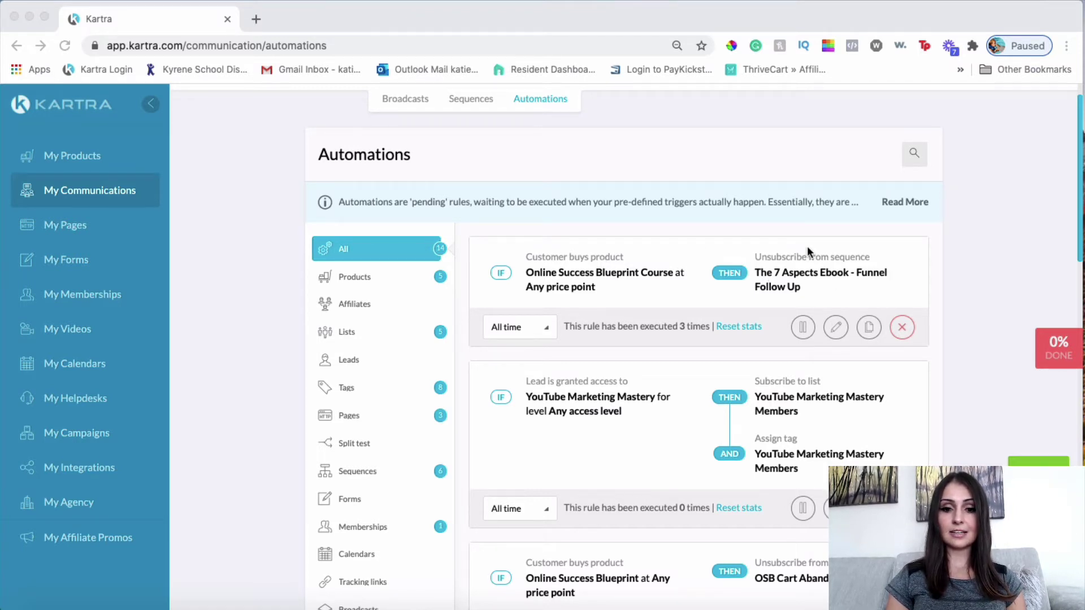
{"action": "scroll", "coordinate": [618, 272], "scroll_direction": "up", "scroll_amount": 1}
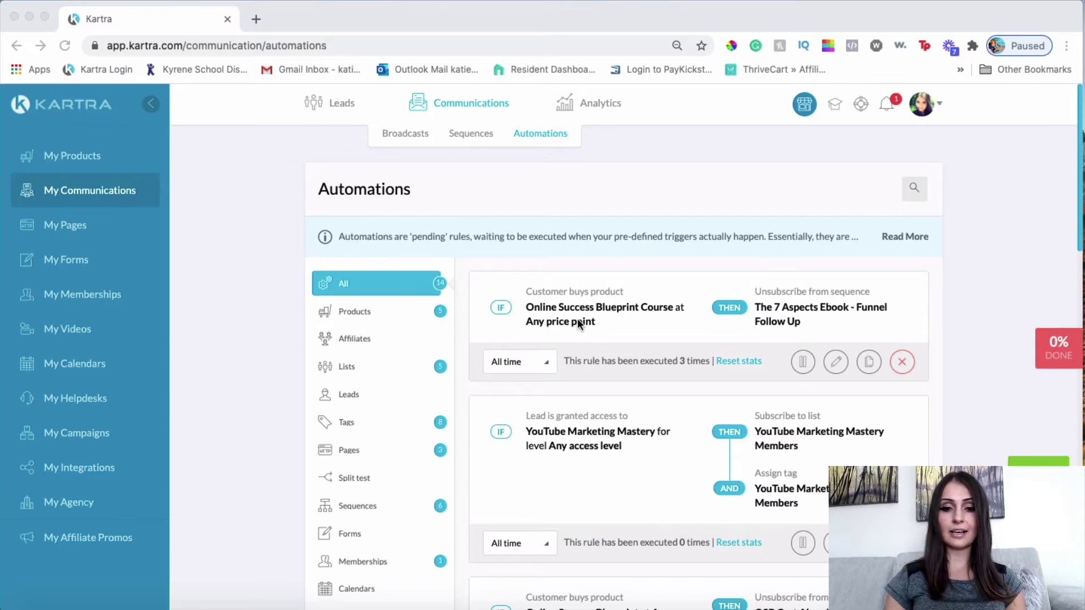
{"action": "scroll", "coordinate": [578, 261], "scroll_direction": "down", "scroll_amount": 3}
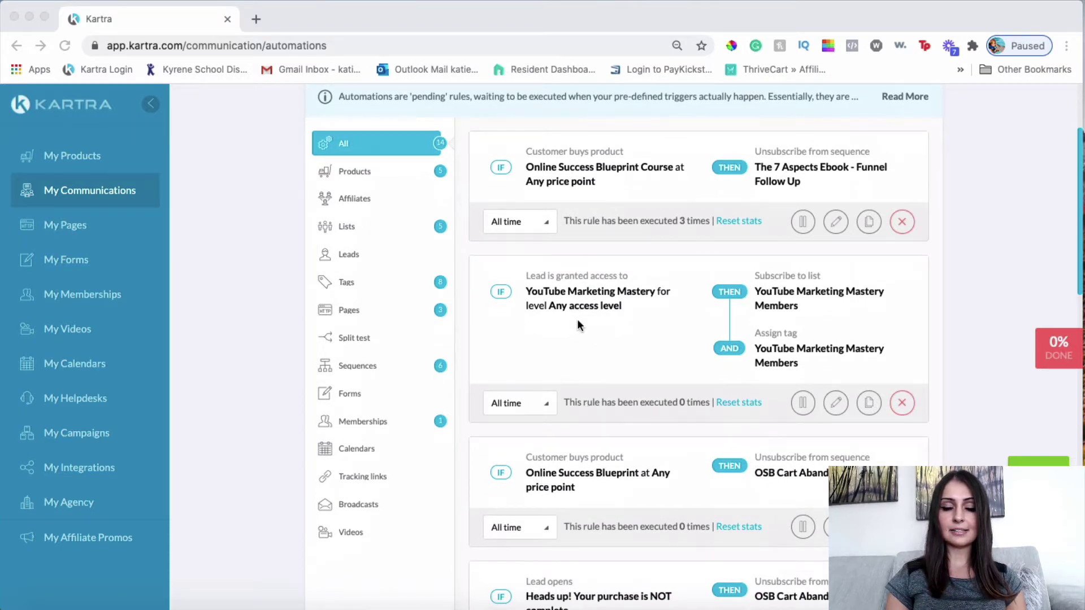
{"action": "scroll", "coordinate": [587, 356], "scroll_direction": "up", "scroll_amount": 1}
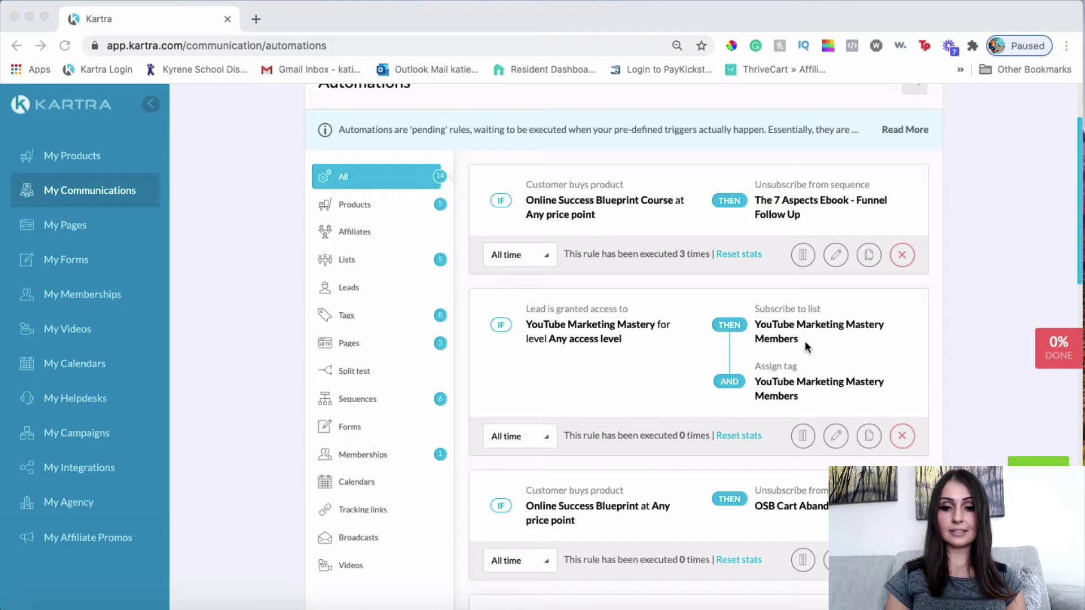
{"action": "scroll", "coordinate": [783, 404], "scroll_direction": "up", "scroll_amount": 1}
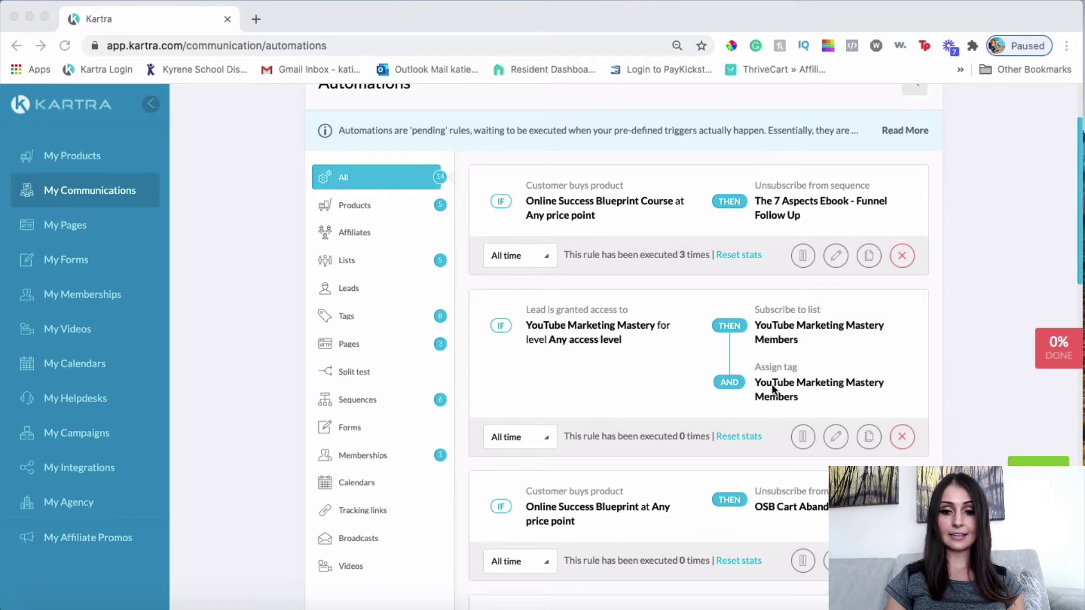
{"action": "scroll", "coordinate": [731, 388], "scroll_direction": "down", "scroll_amount": 4}
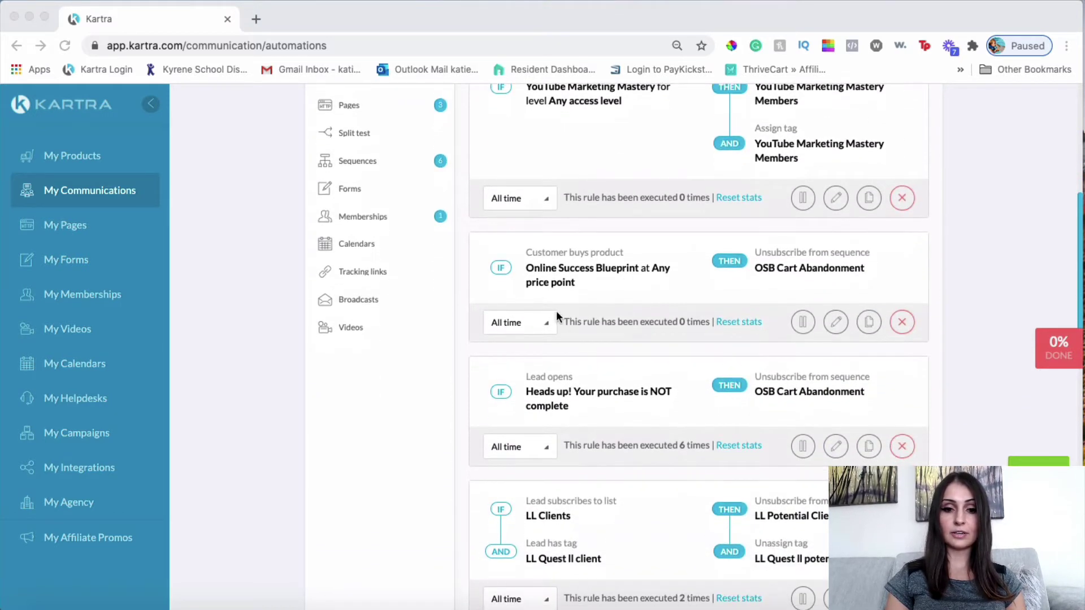
{"action": "scroll", "coordinate": [565, 317], "scroll_direction": "up", "scroll_amount": 1}
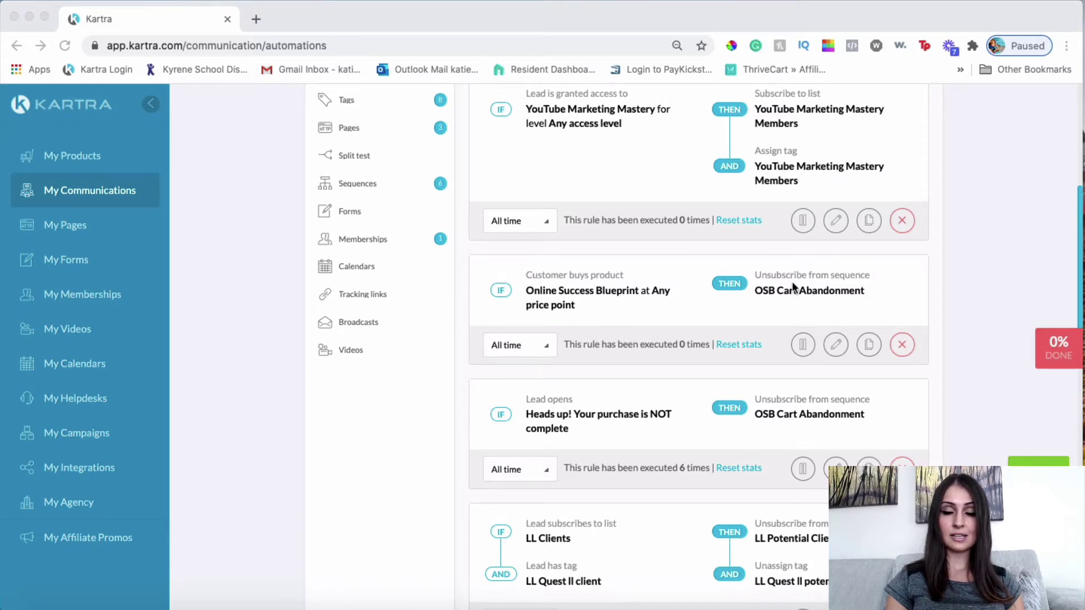
{"action": "scroll", "coordinate": [743, 372], "scroll_direction": "down", "scroll_amount": 3}
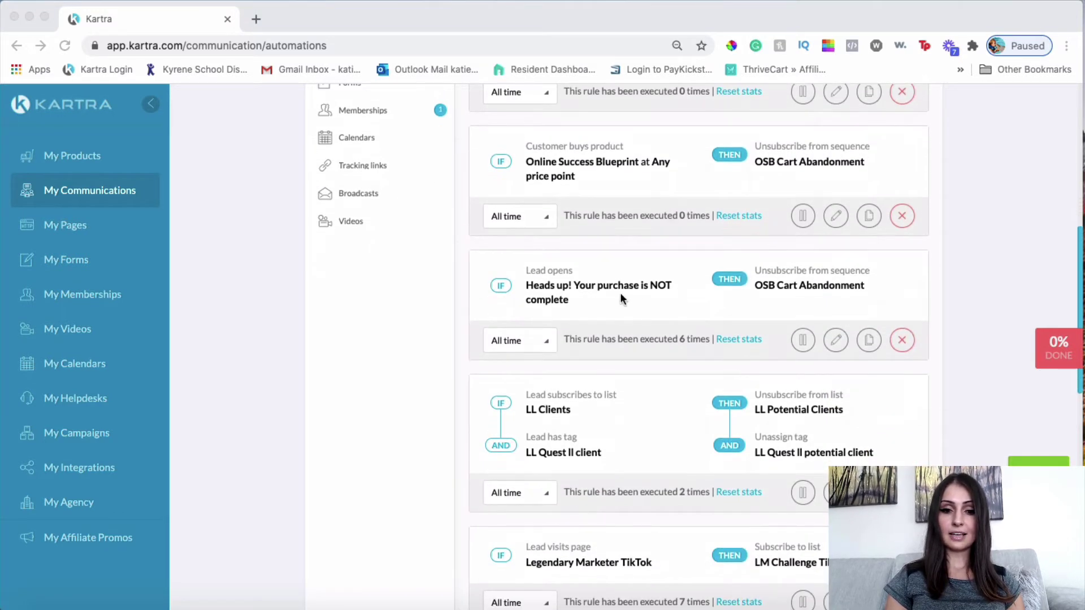
{"action": "scroll", "coordinate": [619, 307], "scroll_direction": "up", "scroll_amount": 1}
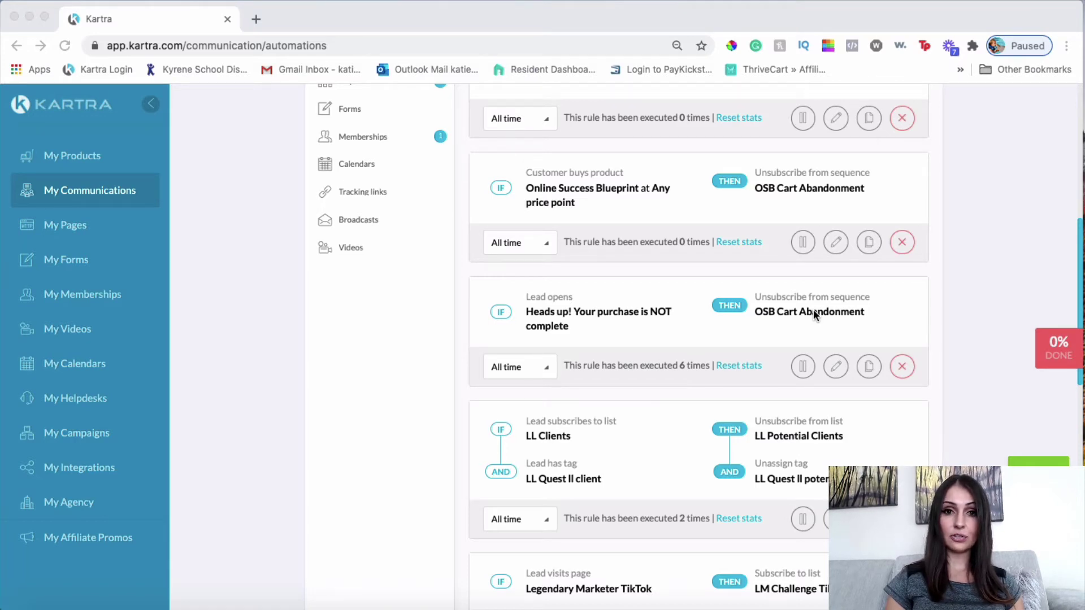
{"action": "scroll", "coordinate": [812, 309], "scroll_direction": "up", "scroll_amount": 3}
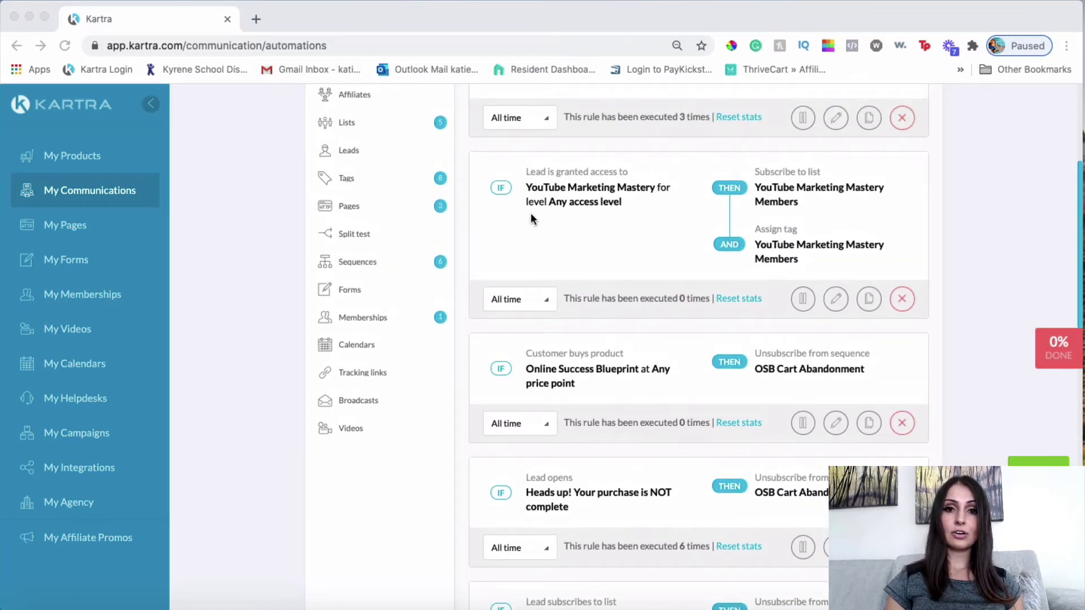
{"action": "scroll", "coordinate": [531, 219], "scroll_direction": "up", "scroll_amount": 2}
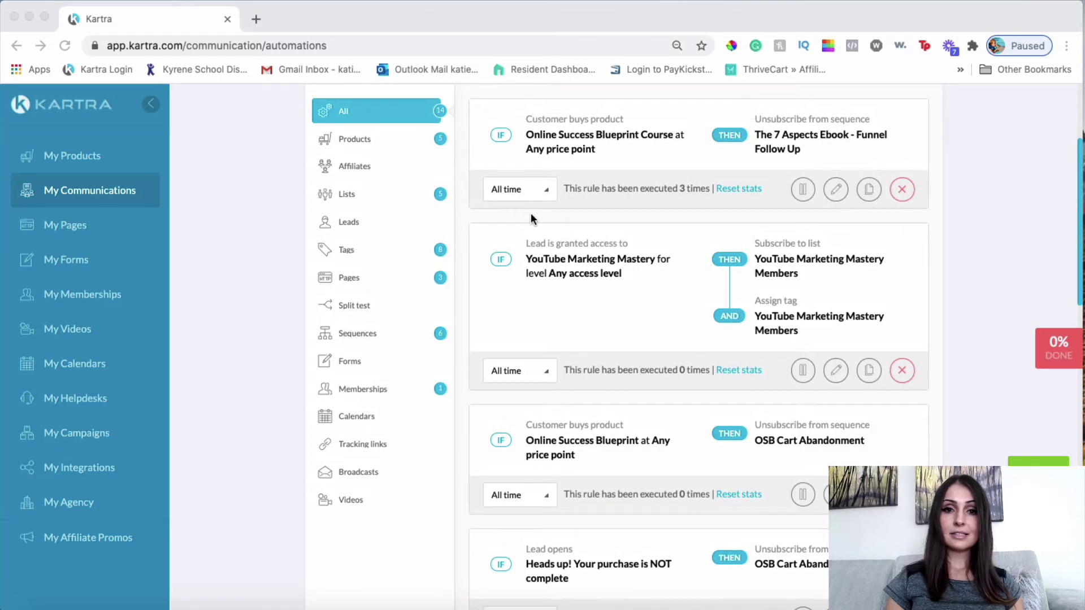
{"action": "scroll", "coordinate": [826, 154], "scroll_direction": "up", "scroll_amount": 1}
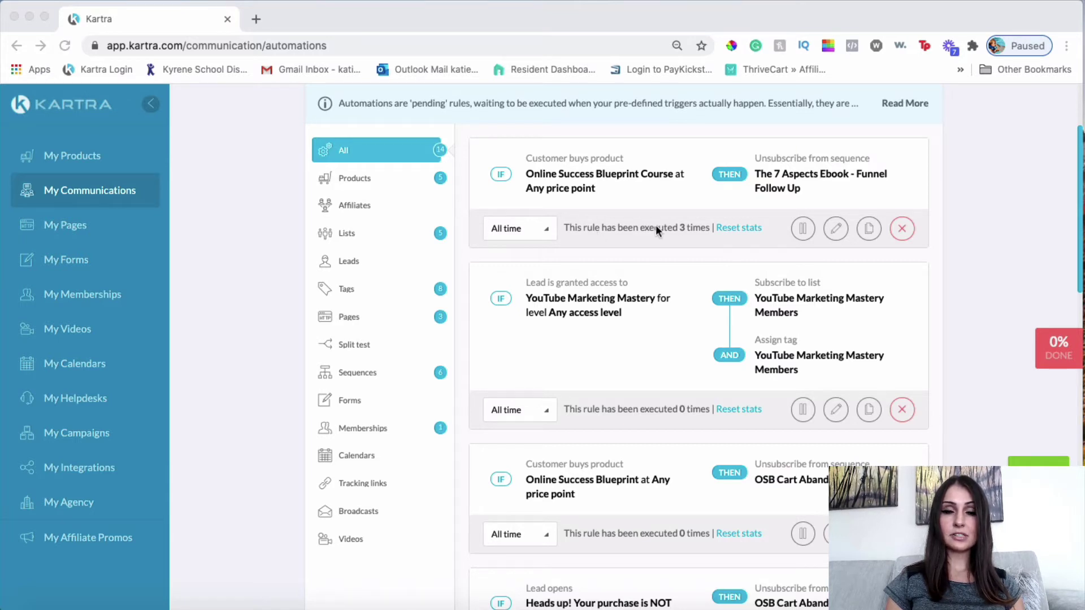
- Look through the rest of the automation rules, including those triggered by list subscriptions, tags and page visits
{"action": "scroll", "coordinate": [708, 214], "scroll_direction": "down", "scroll_amount": 2}
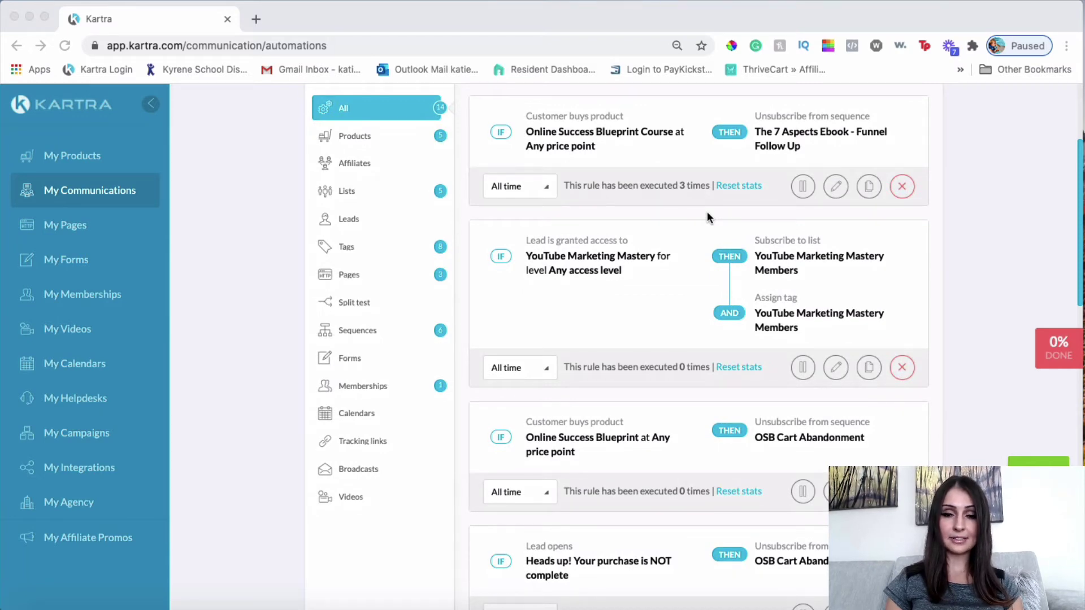
{"action": "scroll", "coordinate": [804, 264], "scroll_direction": "down", "scroll_amount": 4}
{"action": "scroll", "coordinate": [803, 264], "scroll_direction": "down", "scroll_amount": 3}
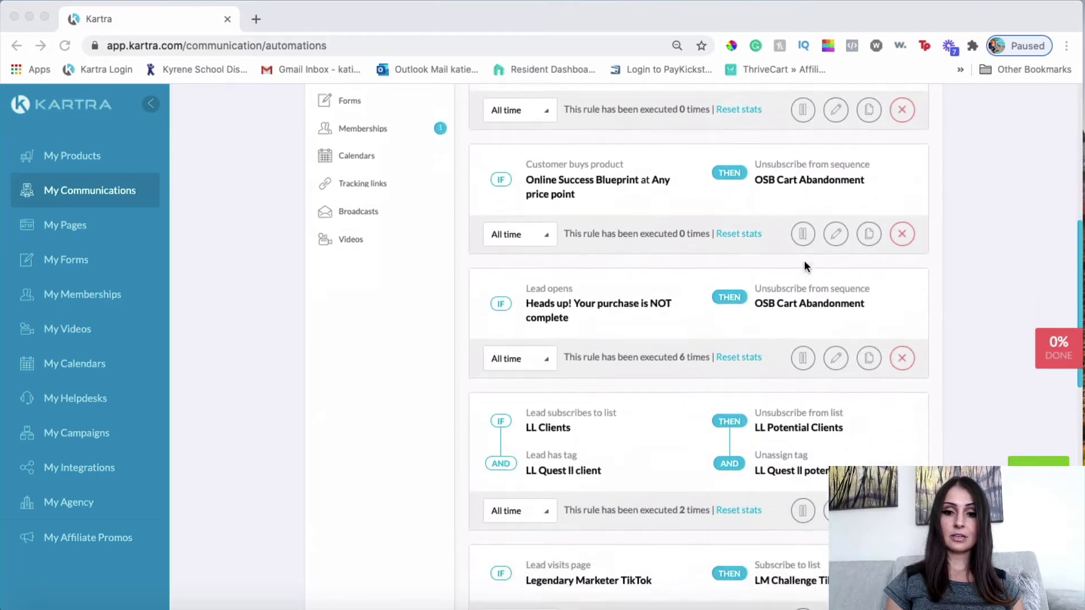
{"action": "scroll", "coordinate": [764, 305], "scroll_direction": "down", "scroll_amount": 2}
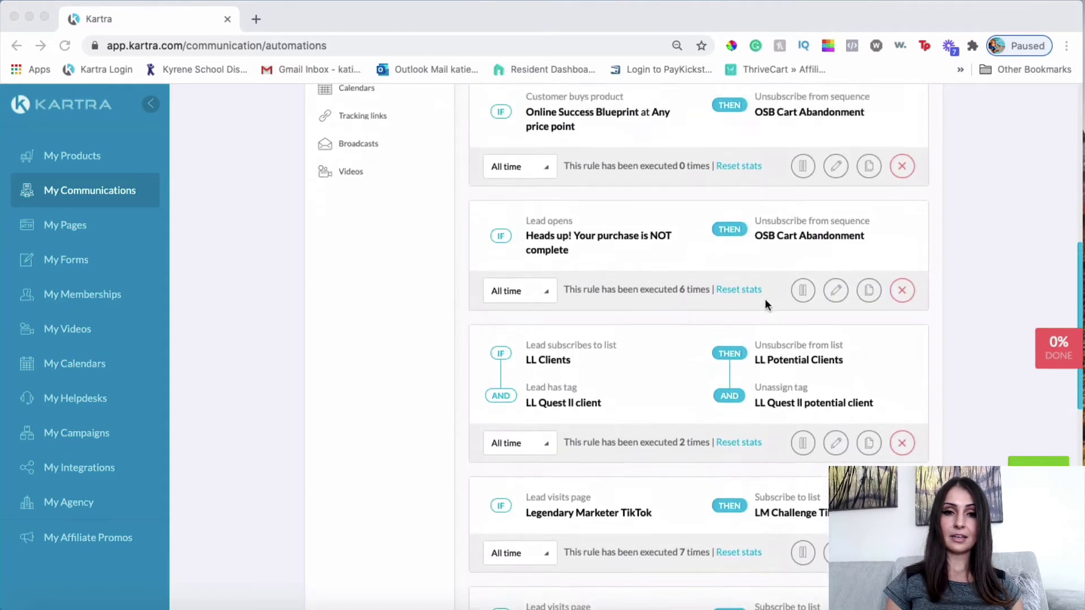
{"action": "scroll", "coordinate": [764, 305], "scroll_direction": "up", "scroll_amount": 1}
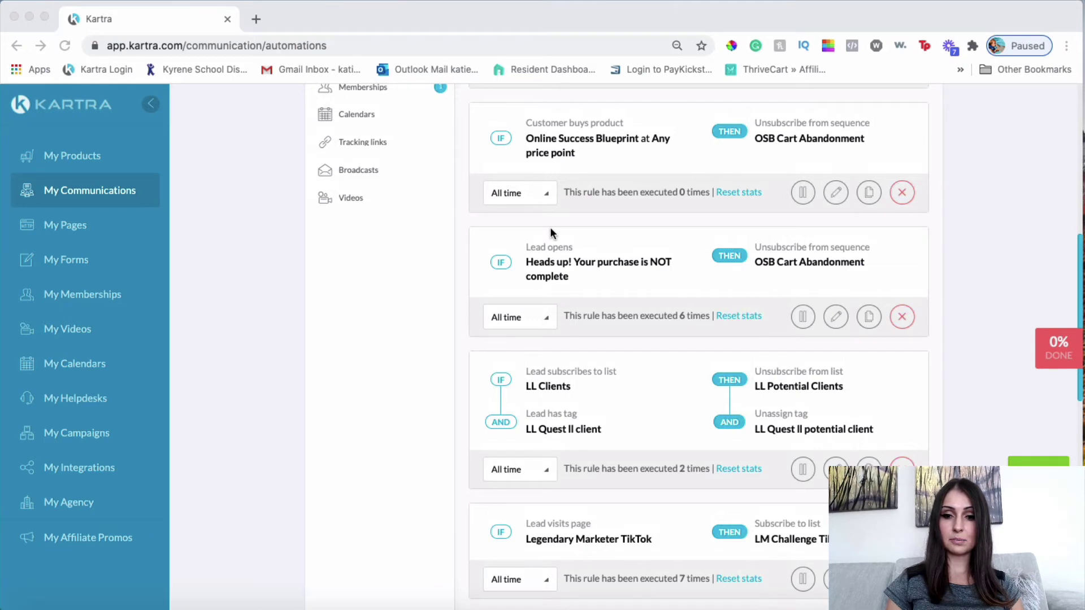
{"action": "scroll", "coordinate": [664, 333], "scroll_direction": "down", "scroll_amount": 3}
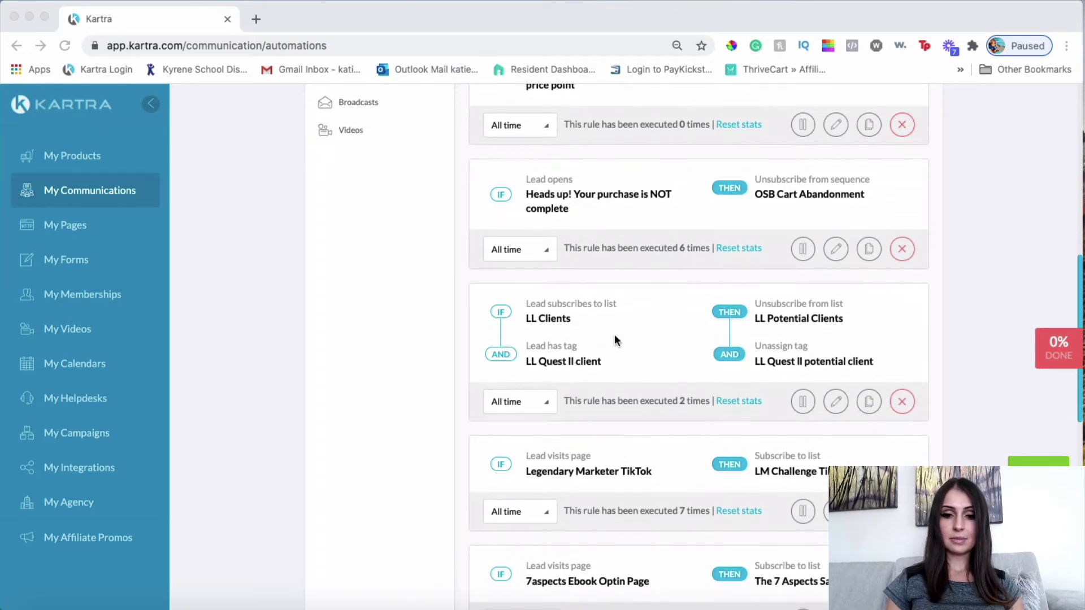
{"action": "scroll", "coordinate": [614, 339], "scroll_direction": "down", "scroll_amount": 1}
{"action": "scroll", "coordinate": [615, 338], "scroll_direction": "down", "scroll_amount": 5}
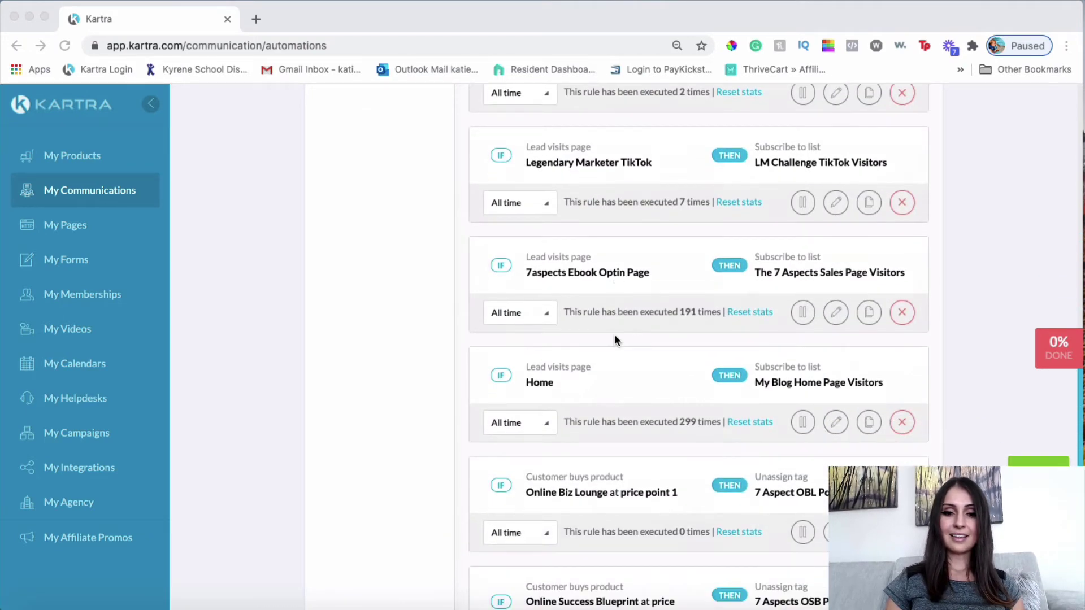
{"action": "scroll", "coordinate": [614, 339], "scroll_direction": "down", "scroll_amount": 4}
{"action": "scroll", "coordinate": [615, 338], "scroll_direction": "up", "scroll_amount": 4}
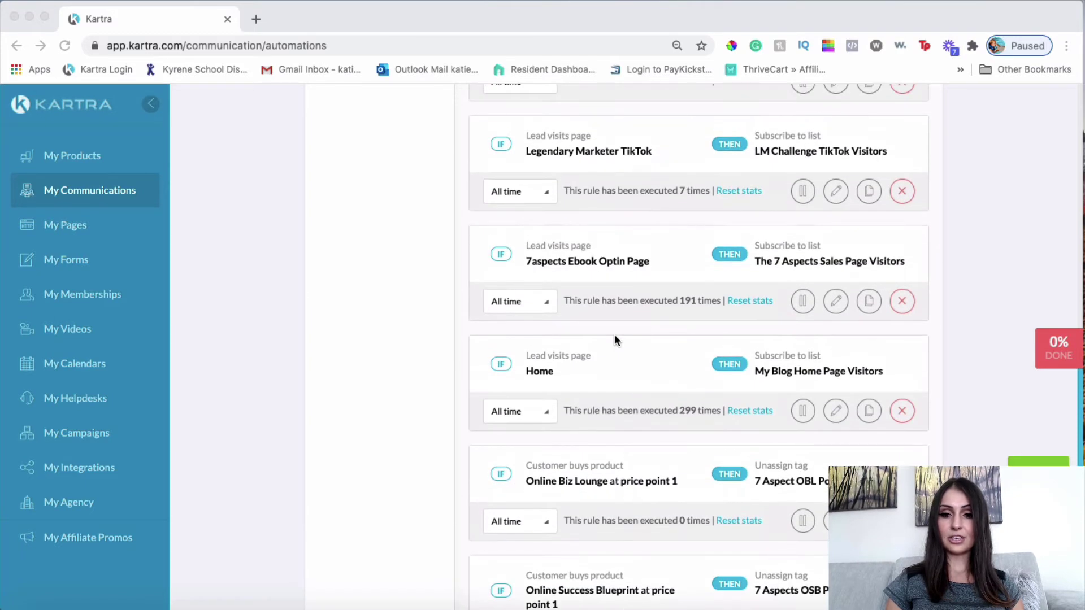
{"action": "scroll", "coordinate": [615, 339], "scroll_direction": "up", "scroll_amount": 10}
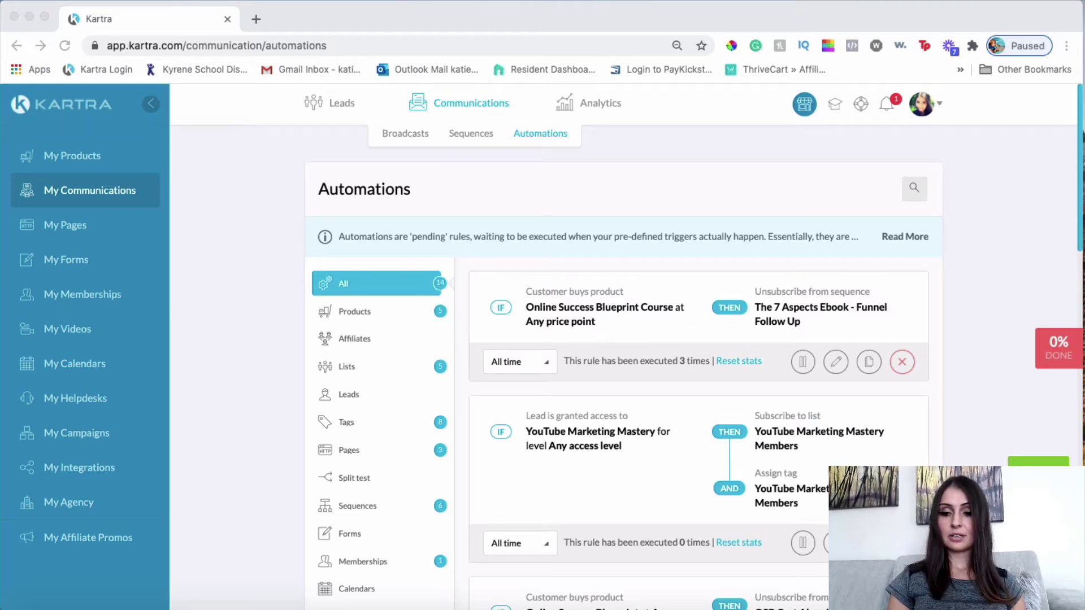
- Start a new automation and set its IF trigger to "Lead completes sequence"
{"action": "left_click", "coordinate": [1040, 471]}
{"action": "left_click", "coordinate": [1039, 464]}
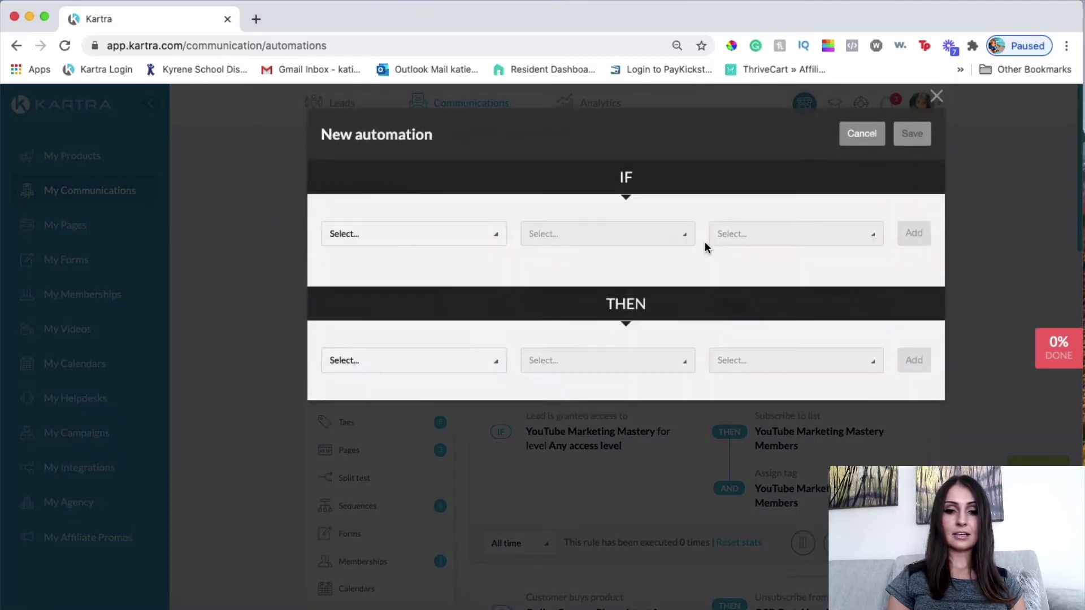
{"action": "left_click", "coordinate": [449, 233]}
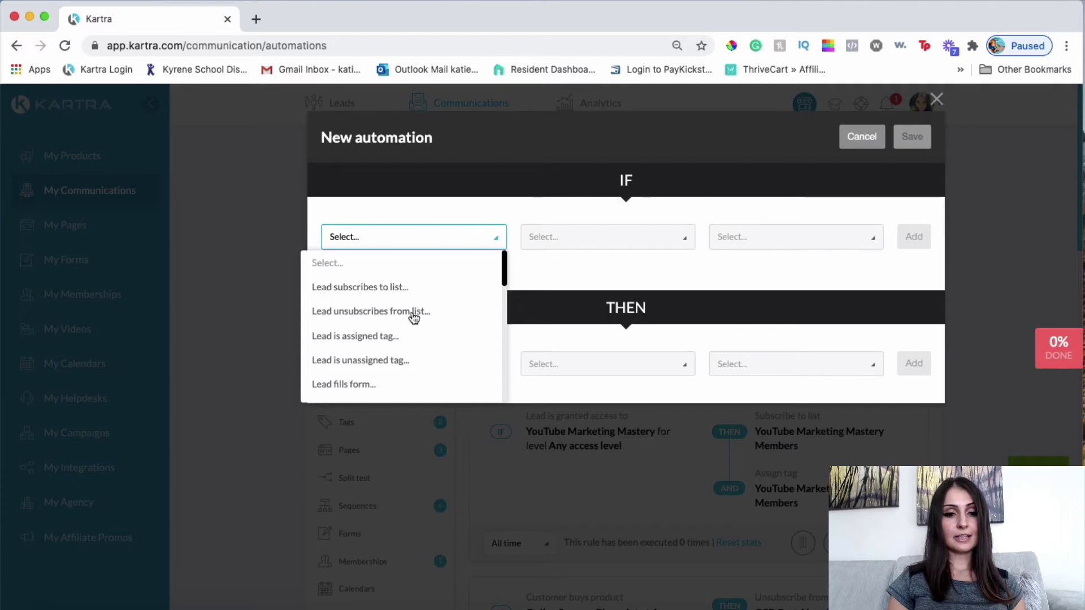
{"action": "scroll", "coordinate": [328, 357], "scroll_direction": "down", "scroll_amount": 2}
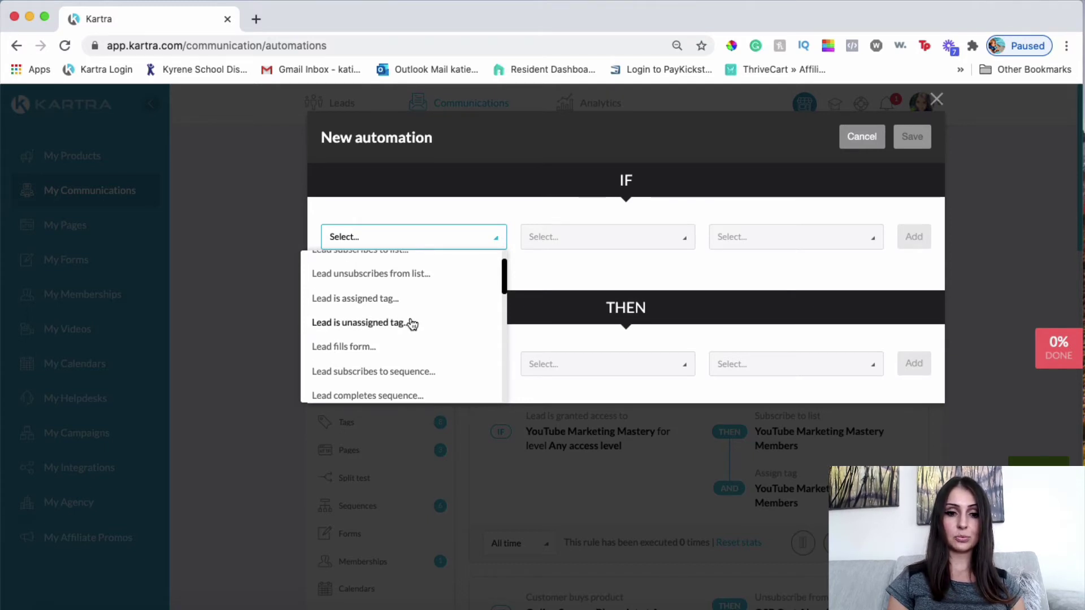
{"action": "scroll", "coordinate": [412, 323], "scroll_direction": "down", "scroll_amount": 3}
{"action": "scroll", "coordinate": [413, 323], "scroll_direction": "down", "scroll_amount": 2}
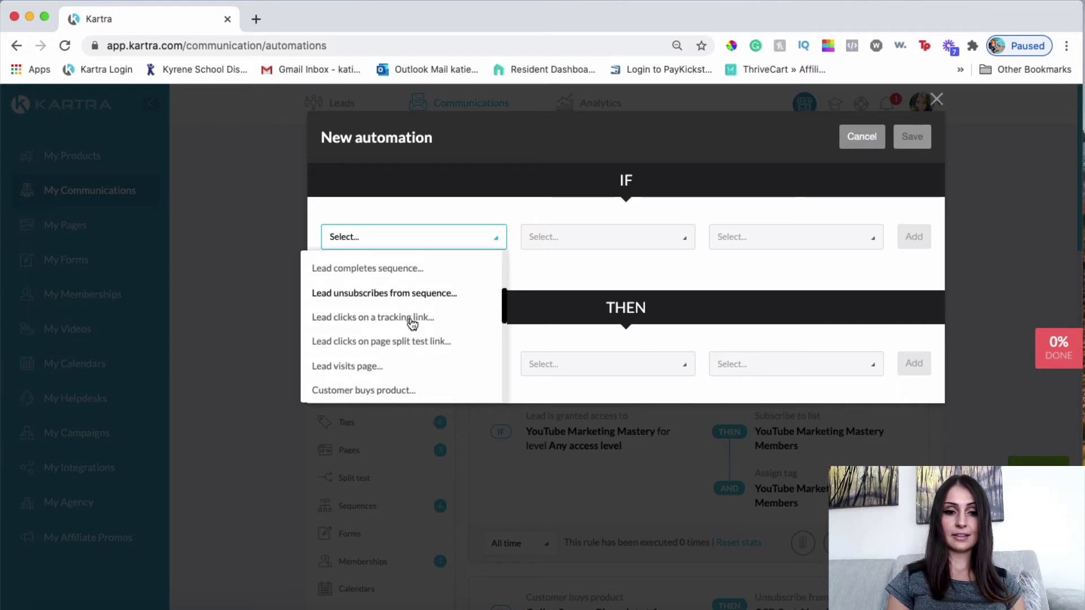
{"action": "left_click", "coordinate": [399, 274]}
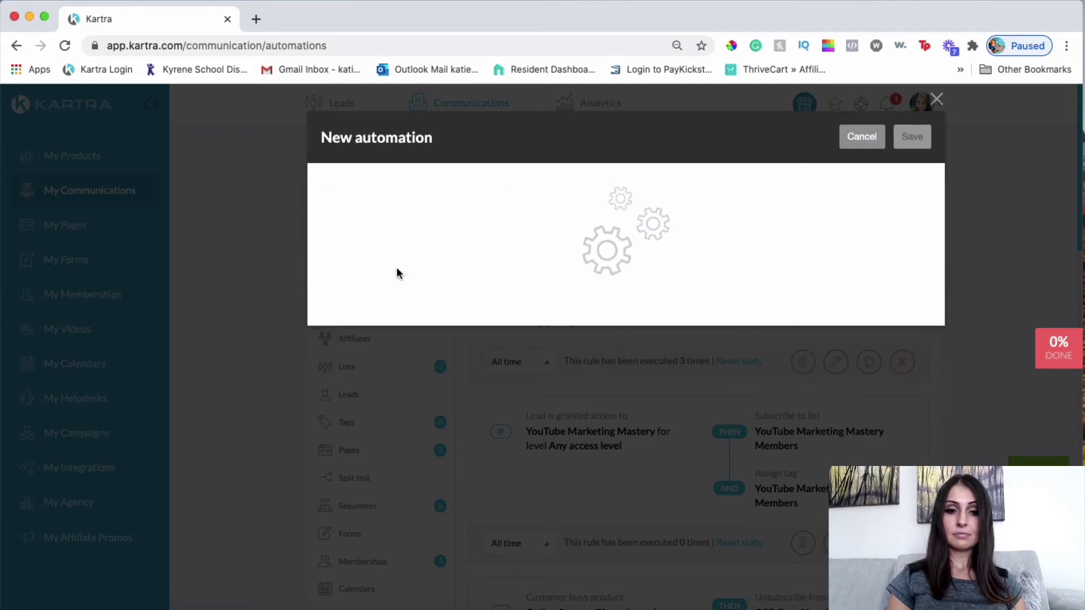
- Choose The 7 Aspects Ebook - Funnel Follow Up as the completed sequence and add the IF condition
{"action": "left_click", "coordinate": [679, 235]}
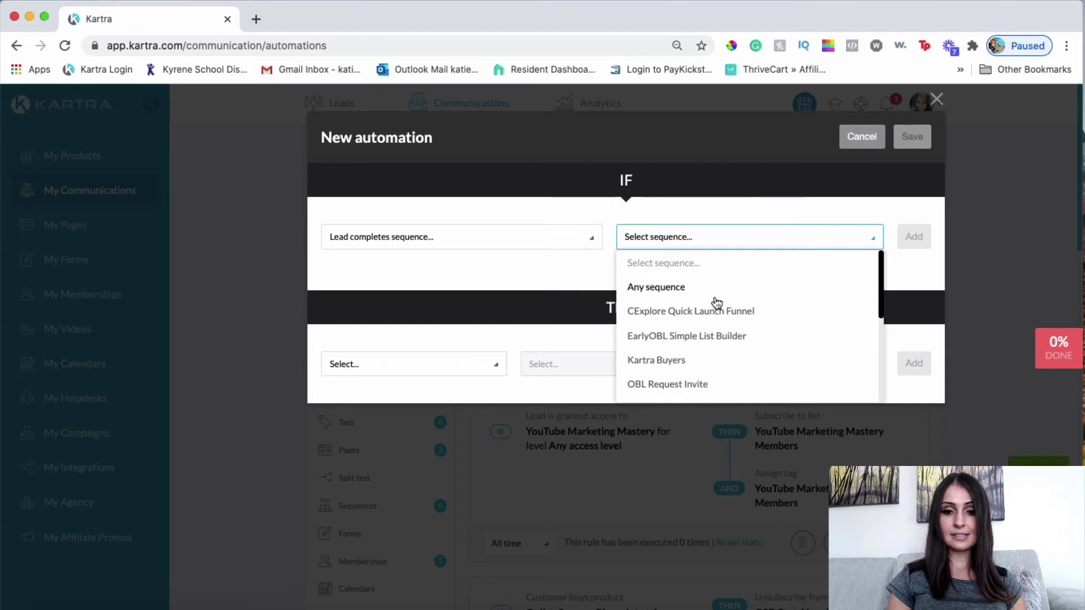
{"action": "scroll", "coordinate": [716, 302], "scroll_direction": "down", "scroll_amount": 3}
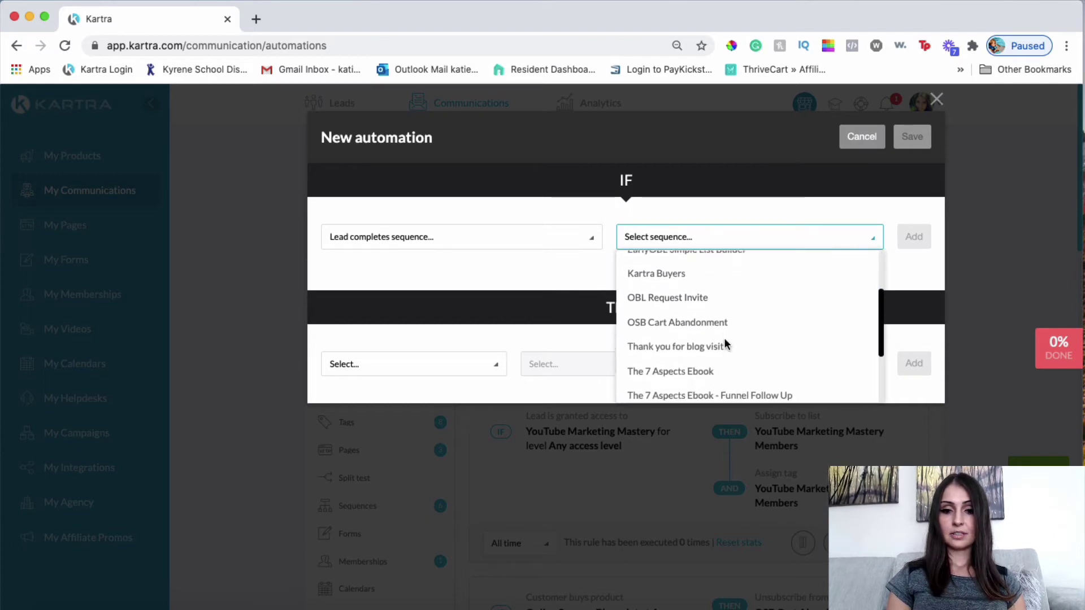
{"action": "scroll", "coordinate": [727, 343], "scroll_direction": "down", "scroll_amount": 4}
{"action": "left_click", "coordinate": [747, 307]}
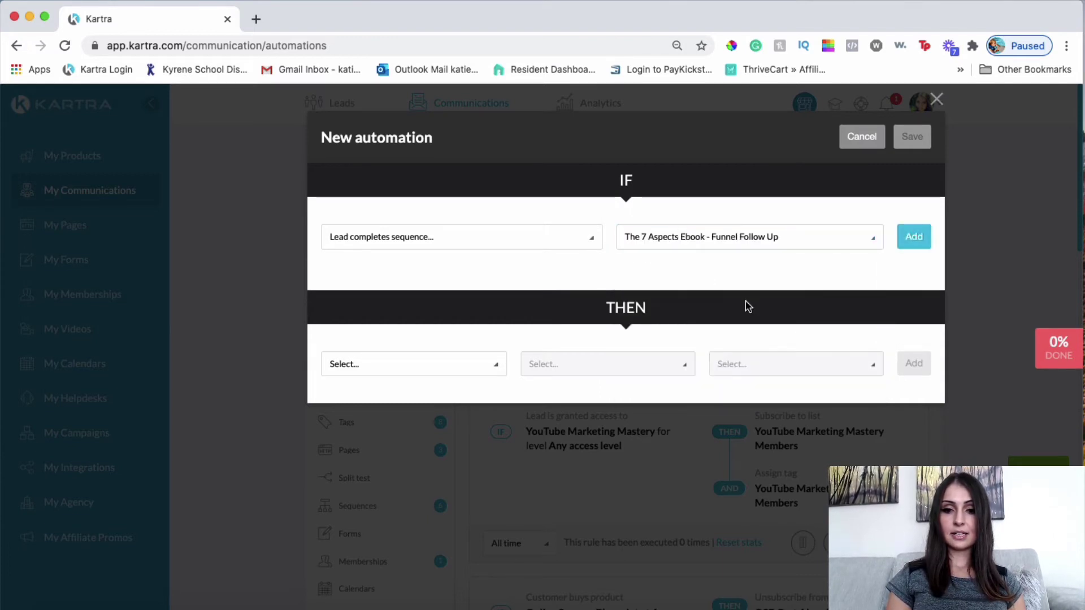
{"action": "left_click", "coordinate": [914, 237]}
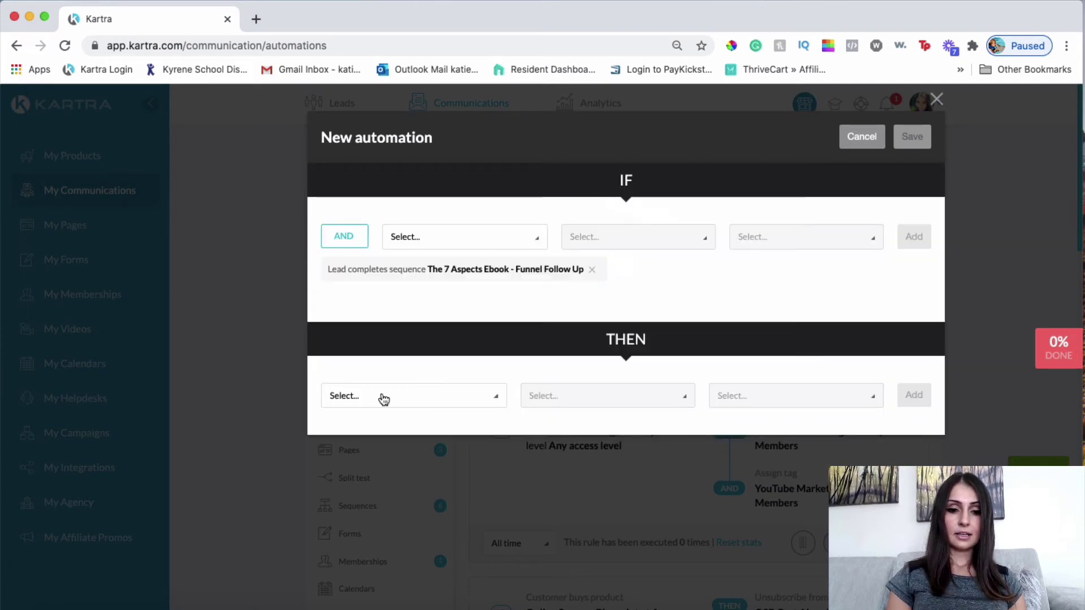
- Set the THEN action of the new automation to "Subscribe to sequence"
{"action": "left_click", "coordinate": [383, 400]}
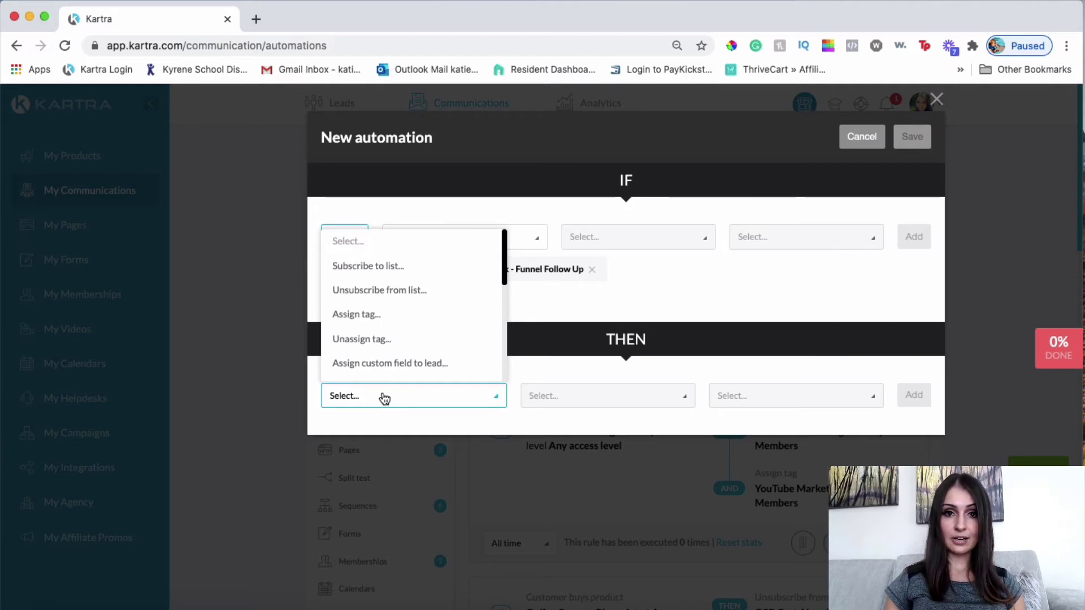
{"action": "left_click", "coordinate": [630, 269]}
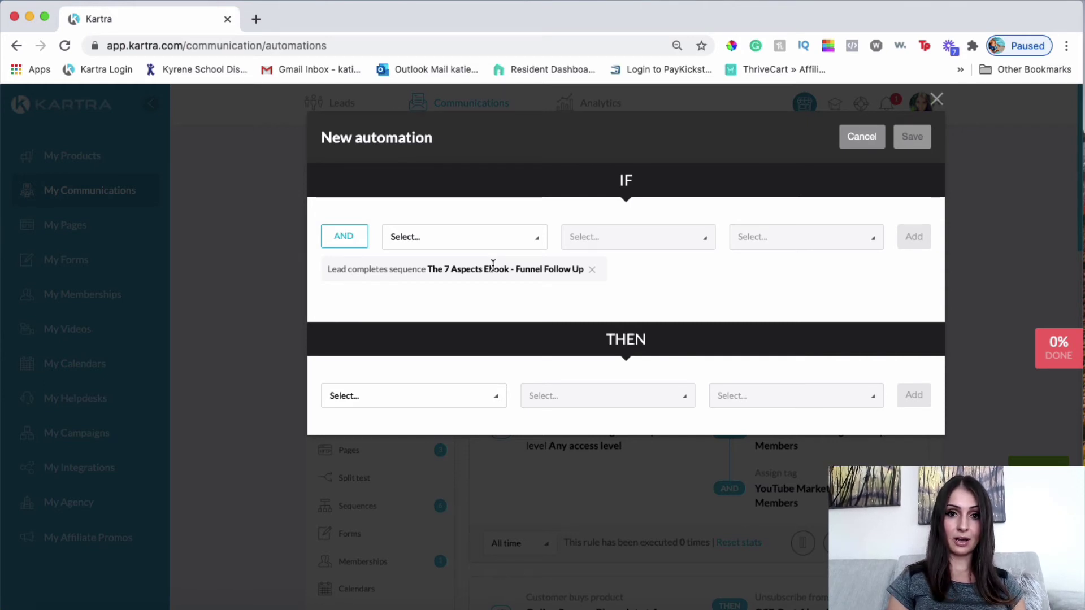
{"action": "left_click", "coordinate": [387, 403]}
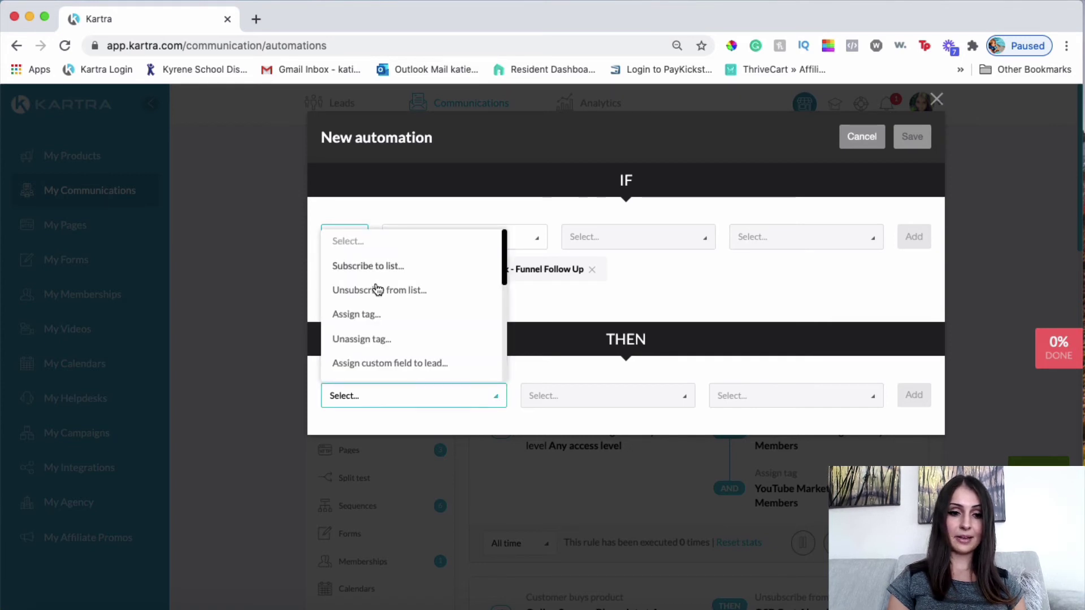
{"action": "scroll", "coordinate": [381, 369], "scroll_direction": "down", "scroll_amount": 5}
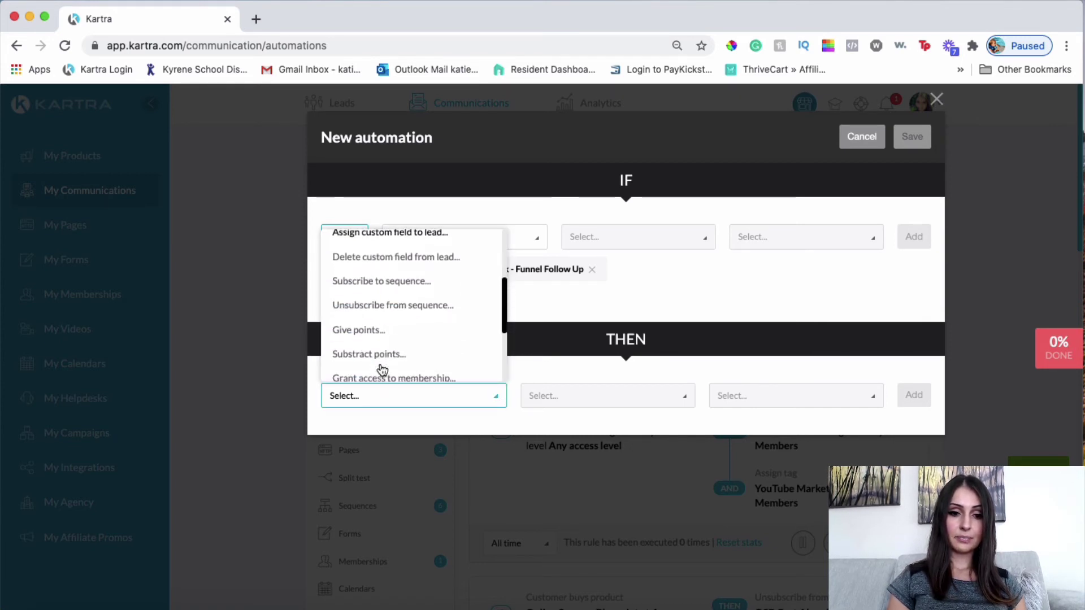
{"action": "left_click", "coordinate": [385, 281]}
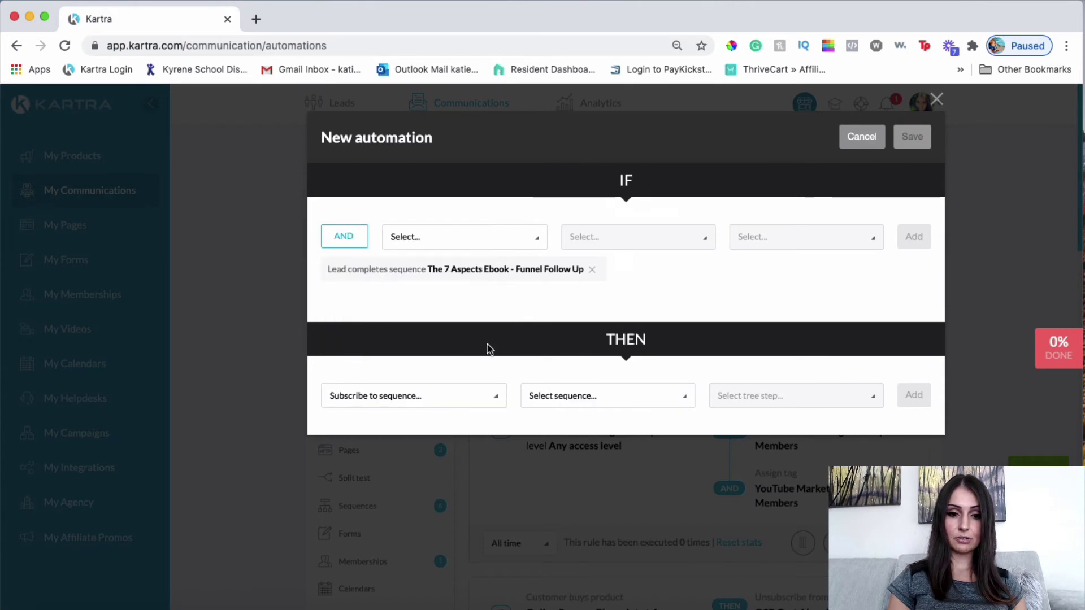
- Try The 7 Aspects OBL Potential and The 7 Aspects Funnel Customer Follow Up as the sequence to subscribe leads to
{"action": "left_click", "coordinate": [639, 403]}
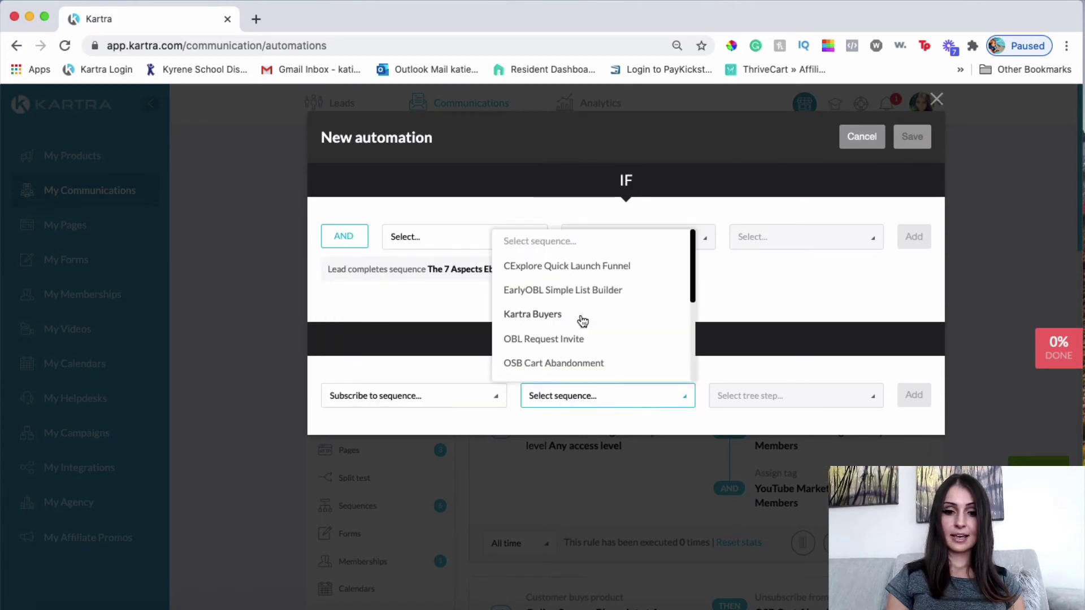
{"action": "scroll", "coordinate": [583, 321], "scroll_direction": "down", "scroll_amount": 3}
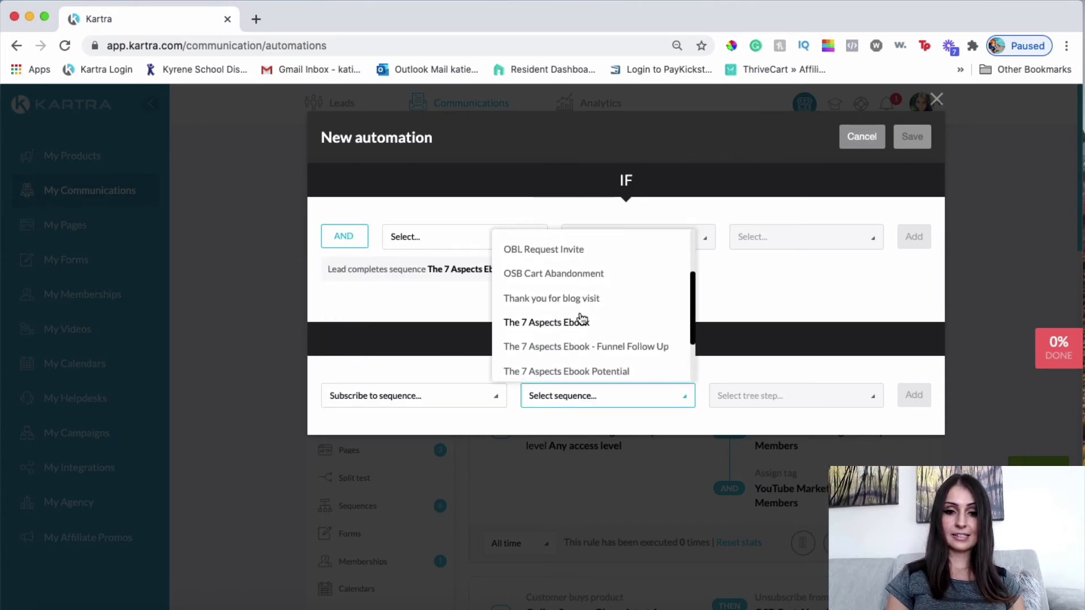
{"action": "scroll", "coordinate": [583, 318], "scroll_direction": "down", "scroll_amount": 3}
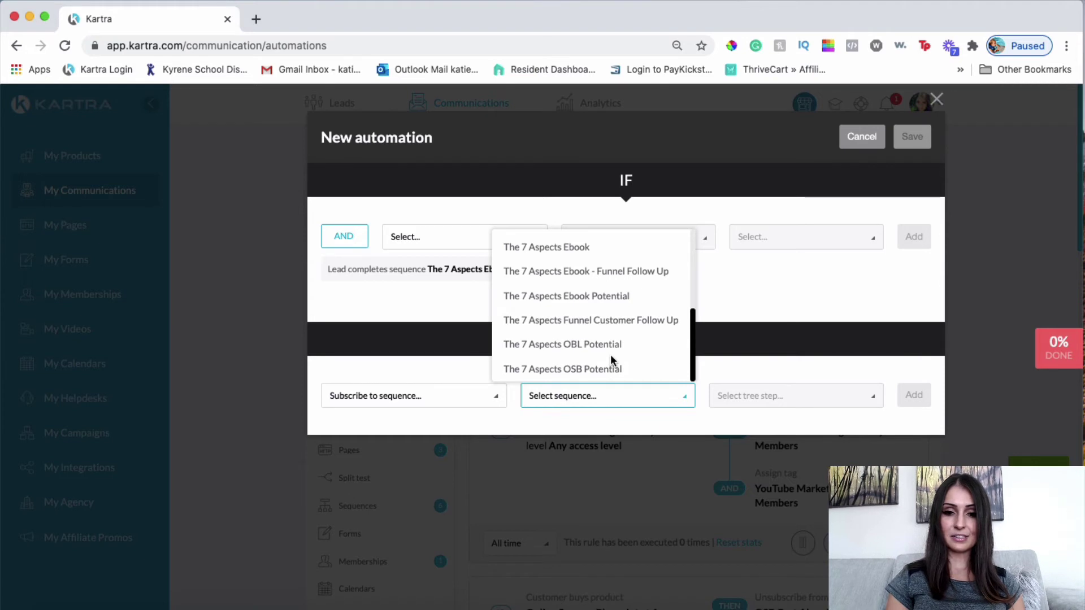
{"action": "scroll", "coordinate": [611, 359], "scroll_direction": "up", "scroll_amount": 1}
{"action": "scroll", "coordinate": [610, 356], "scroll_direction": "down", "scroll_amount": 1}
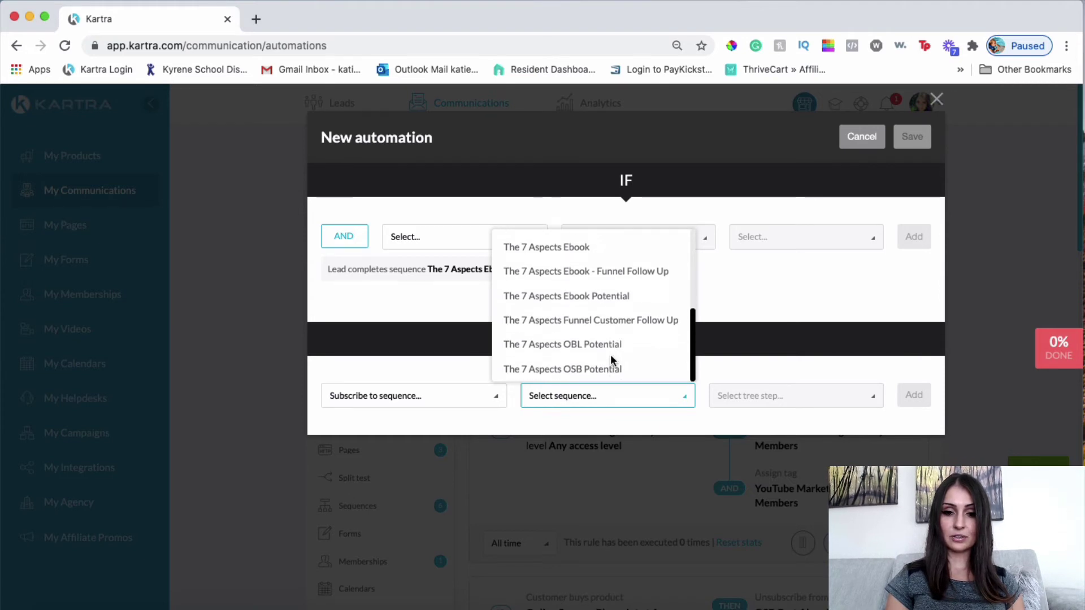
{"action": "left_click", "coordinate": [539, 346]}
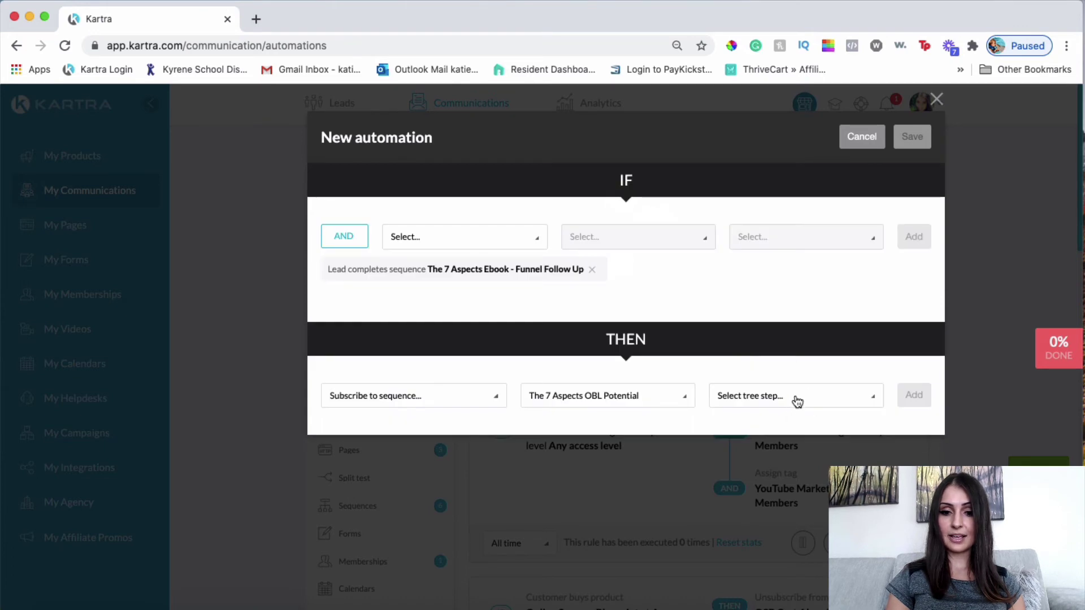
{"action": "left_click", "coordinate": [795, 406]}
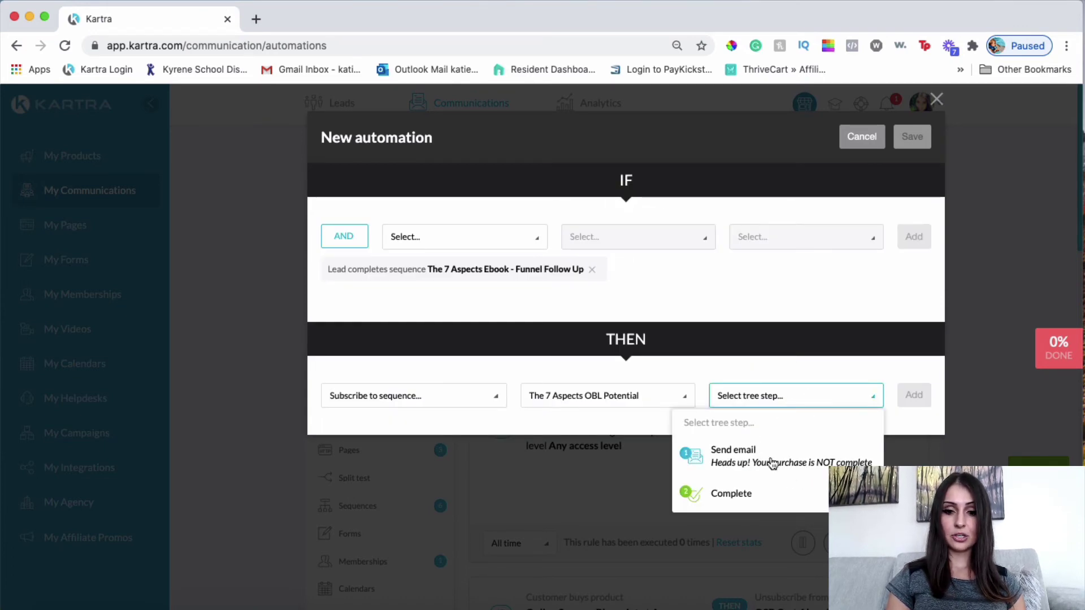
{"action": "left_click", "coordinate": [655, 399]}
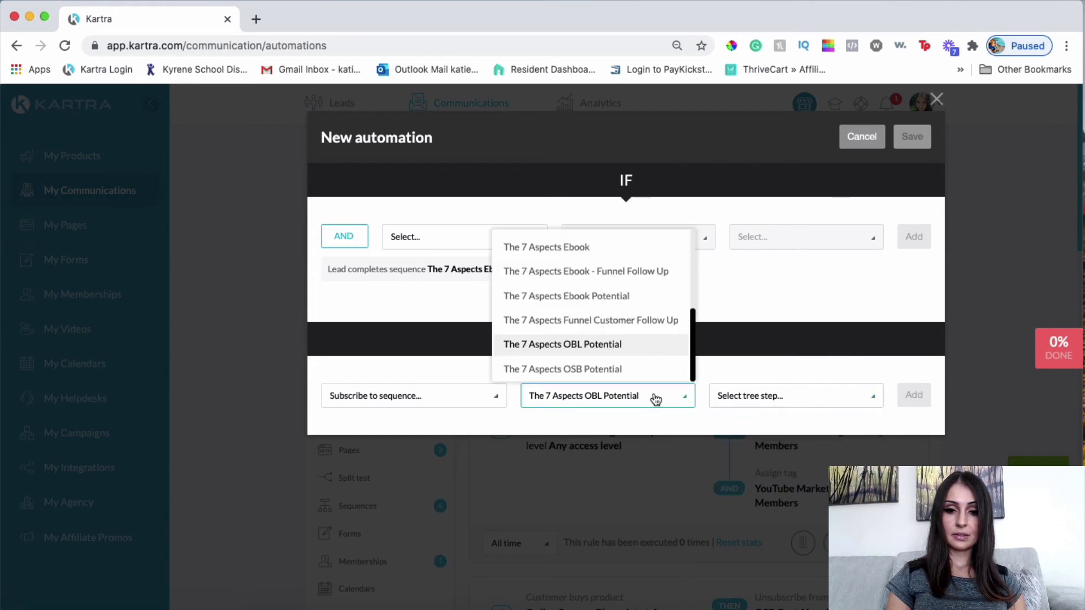
{"action": "left_click", "coordinate": [594, 321]}
- Add the THEN action with The 7 Aspects Ebook sequence, starting at the Step 1 email "Here's Your eBook and Bonuses!", and save the automation
{"action": "left_click", "coordinate": [606, 399]}
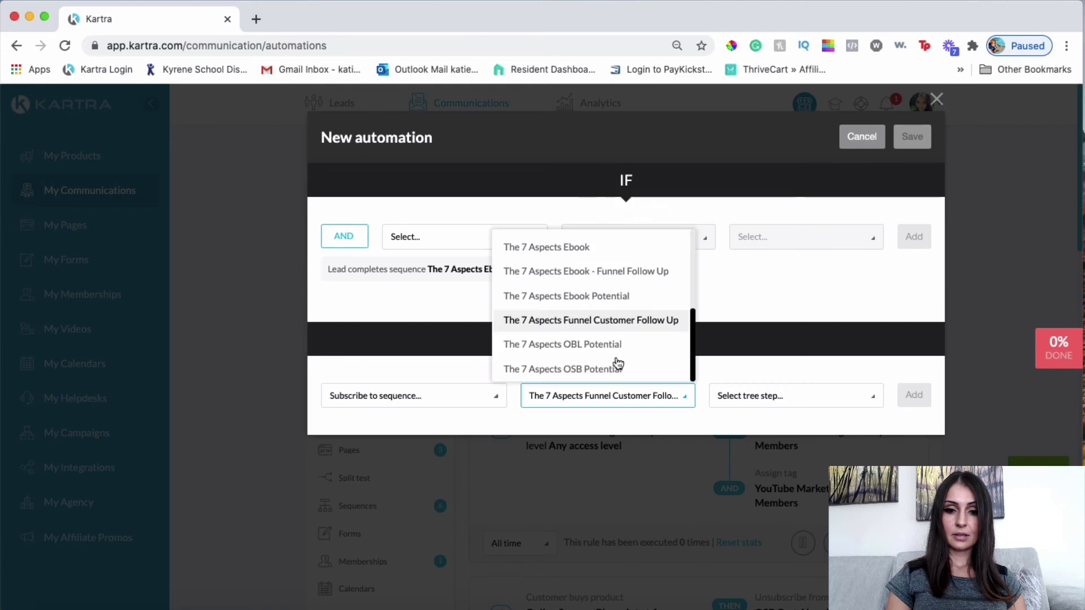
{"action": "left_click", "coordinate": [601, 296]}
{"action": "left_click", "coordinate": [773, 396]}
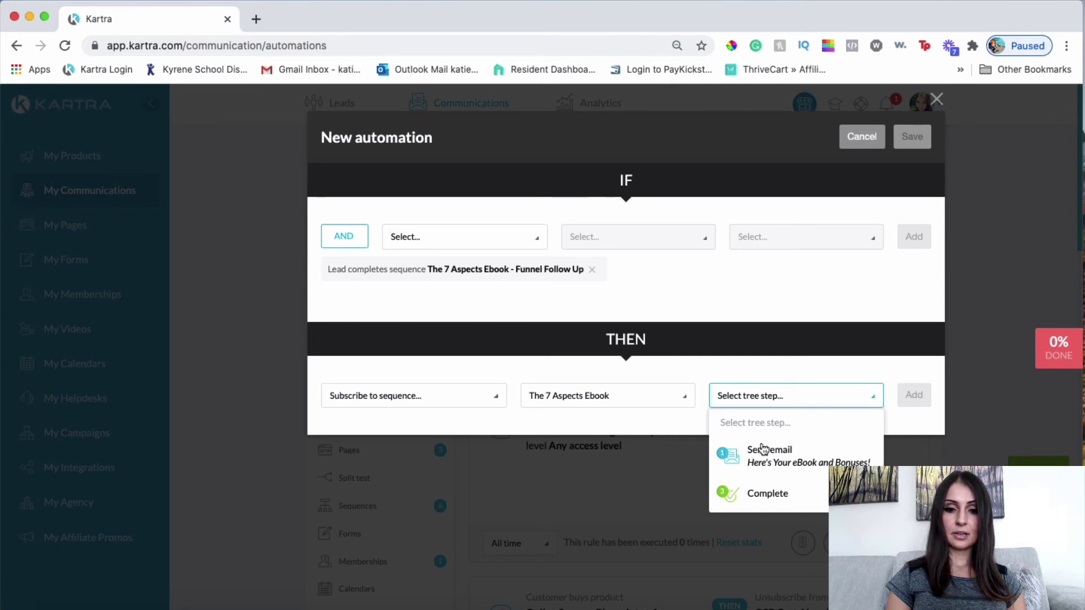
{"action": "left_click", "coordinate": [788, 459]}
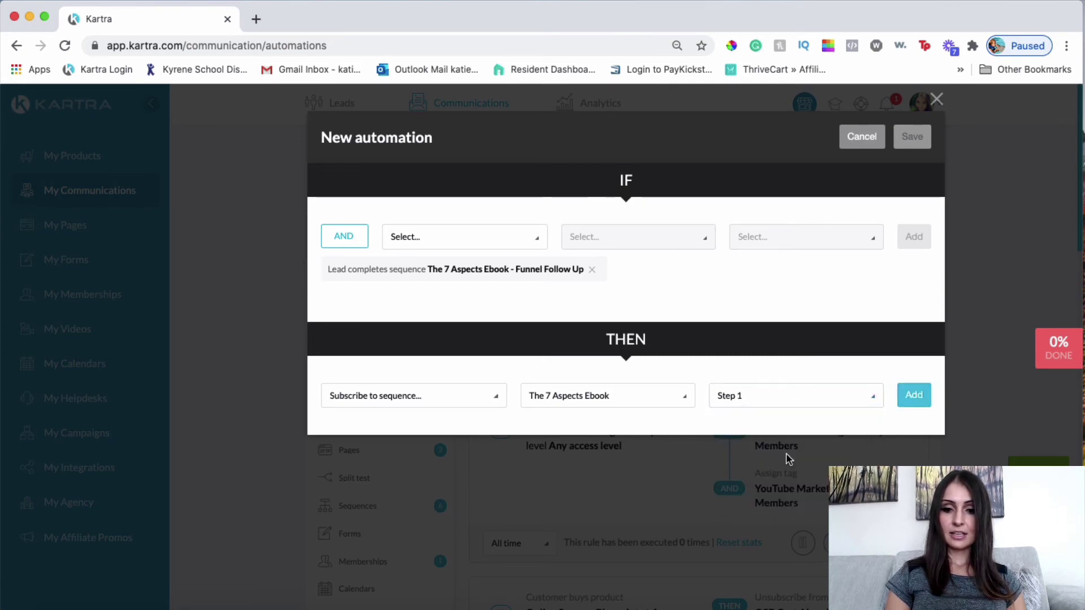
{"action": "left_click", "coordinate": [924, 392]}
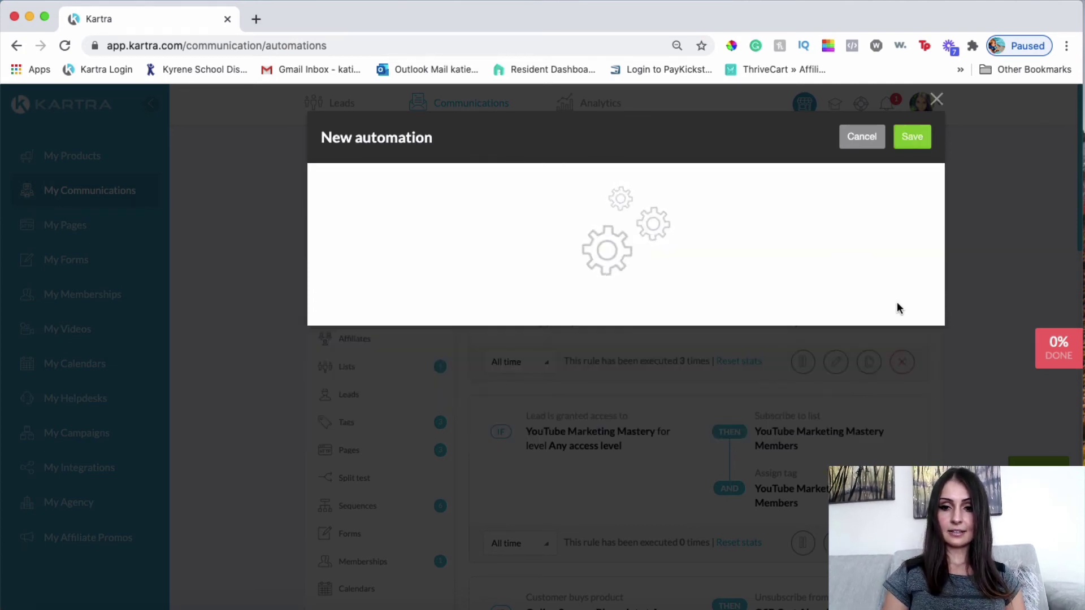
{"action": "left_click", "coordinate": [914, 138]}
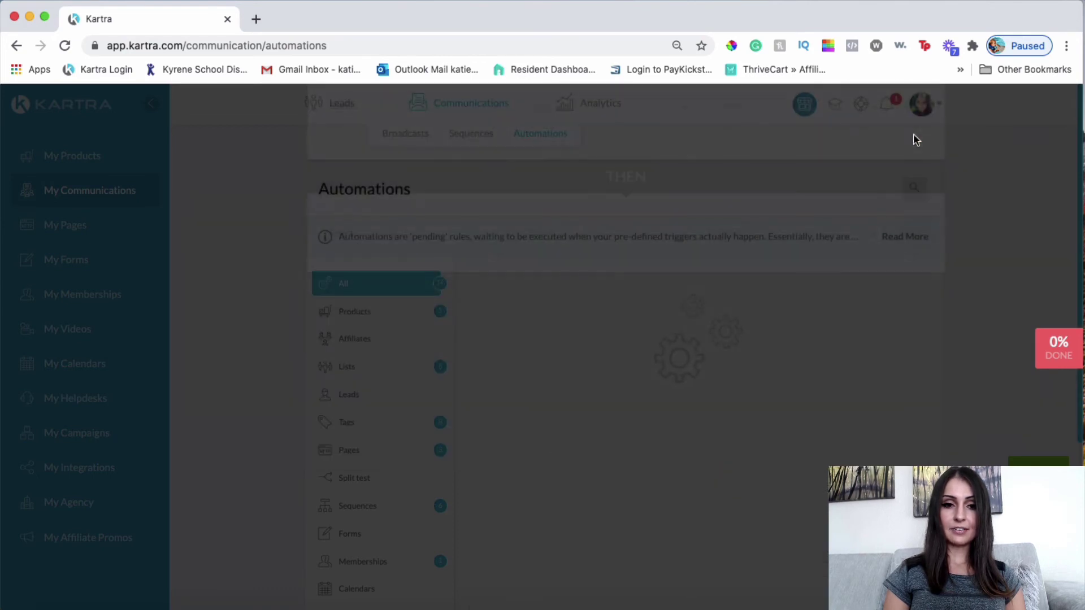